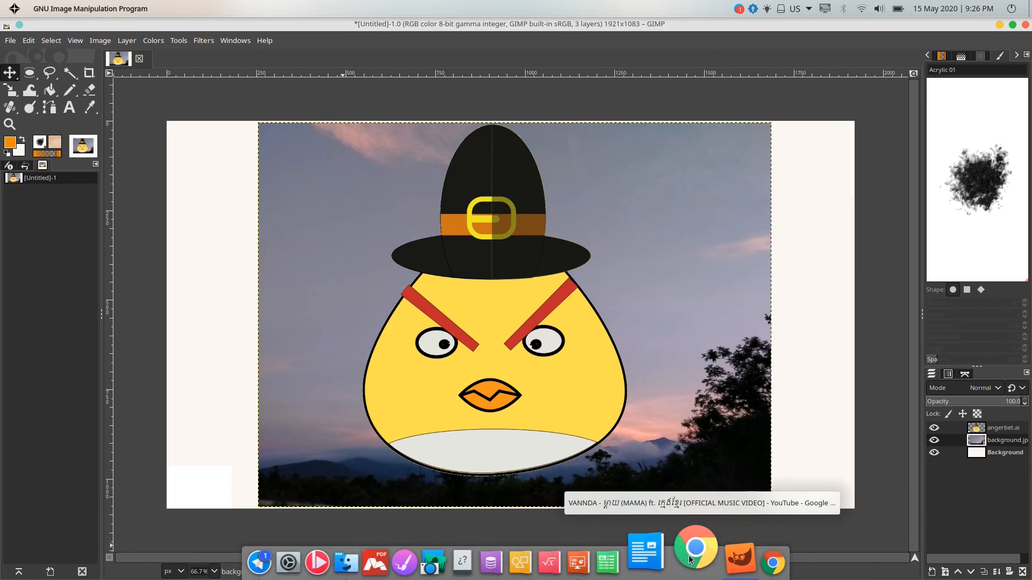
# - Switch to the LibreOffice Impress presentation and show slide 5, "Click on Paintbrush Tool"
pyautogui.click(600, 561)
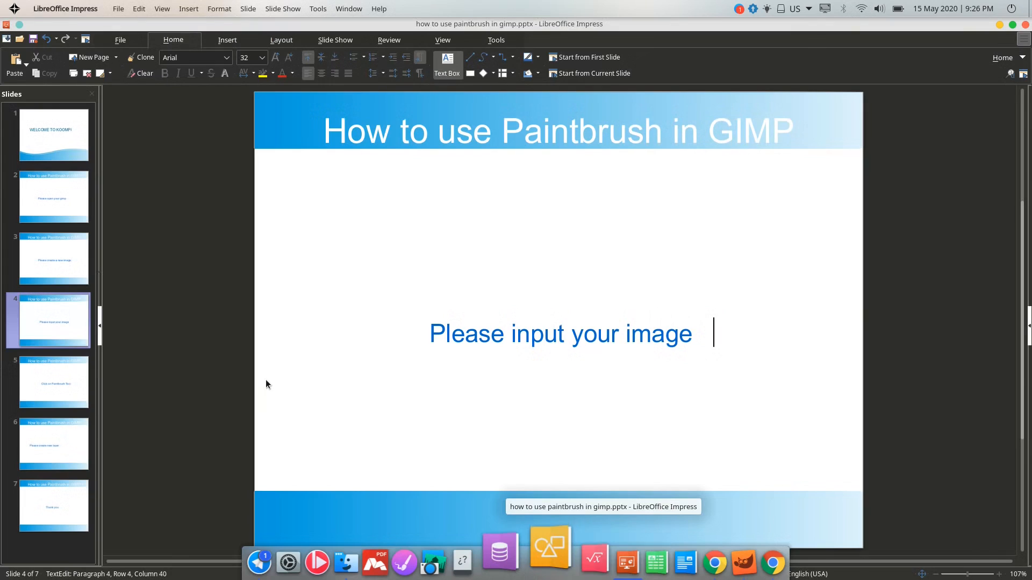
pyautogui.click(71, 379)
# - Switch to GIMP and make the Paintbrush the active painting tool
pyautogui.moveTo(851, 566)
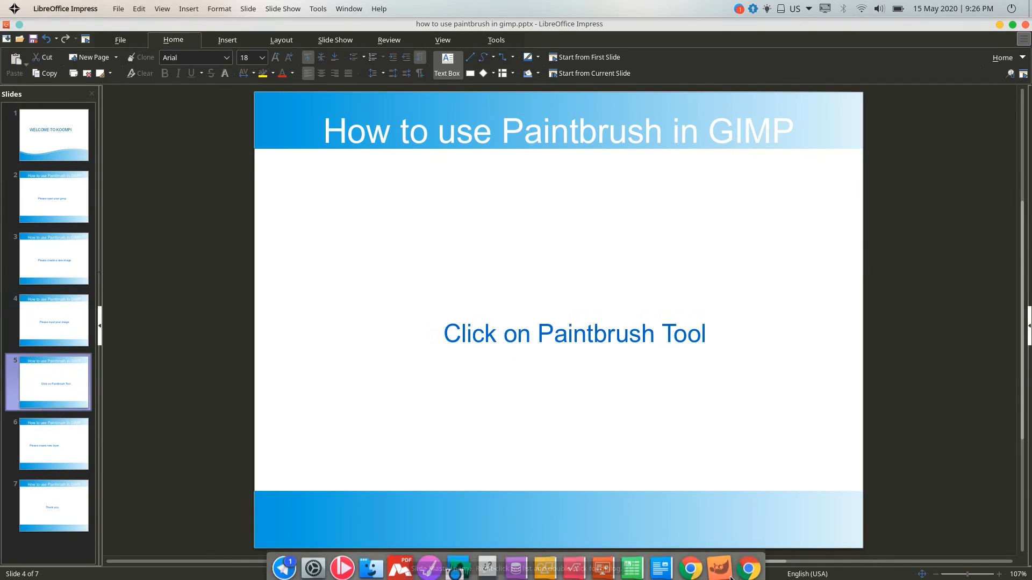
pyautogui.click(713, 562)
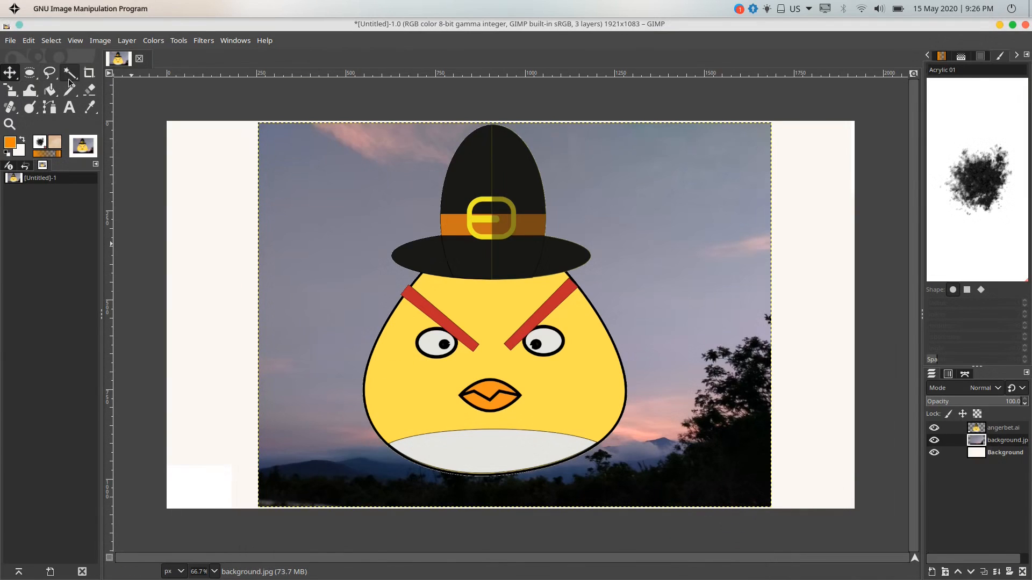
pyautogui.click(68, 96)
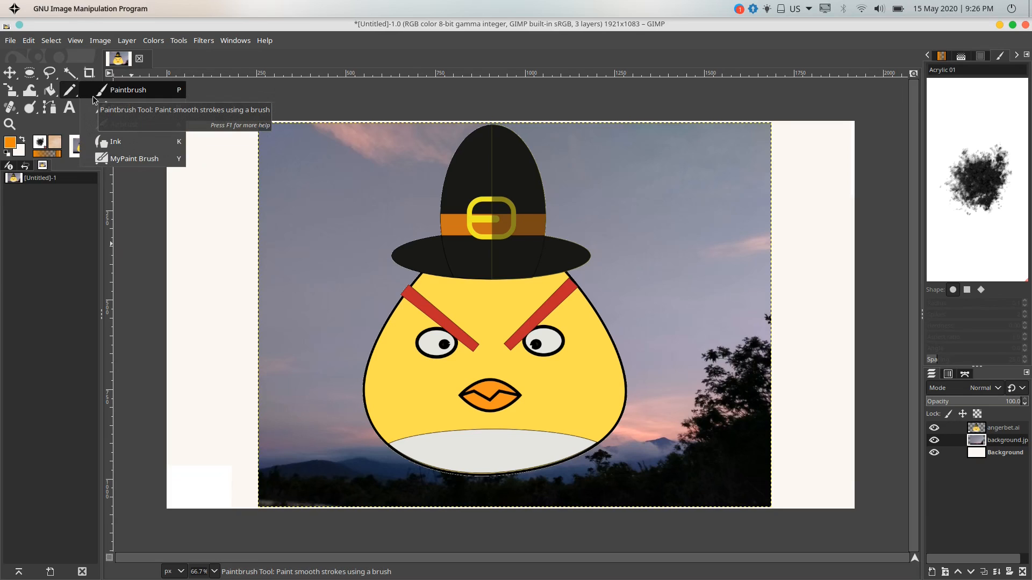
pyautogui.click(93, 96)
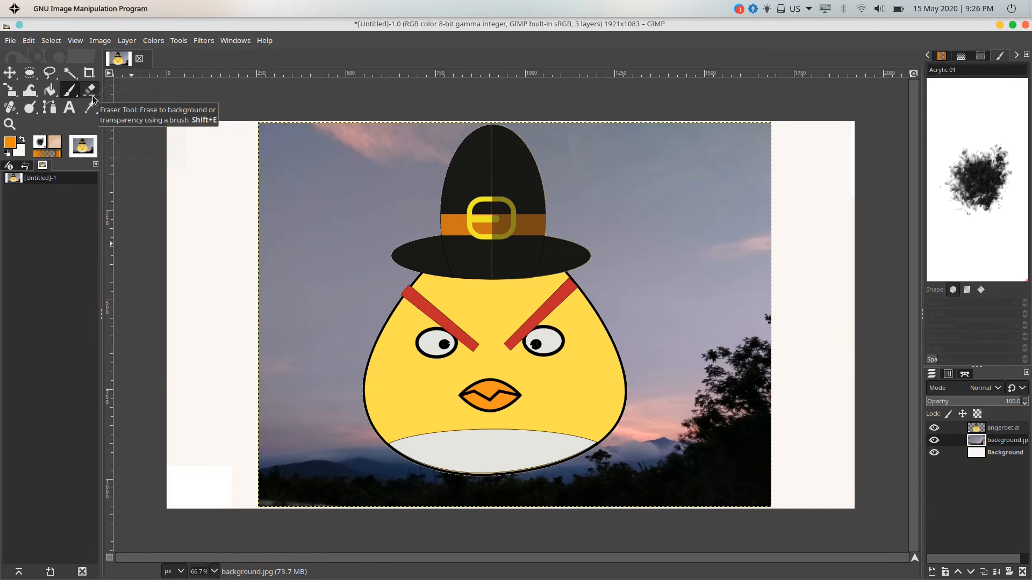
# - Return to the Impress presentation, show slide 6 and point out its text "Please create new layer"
pyautogui.moveTo(468, 579)
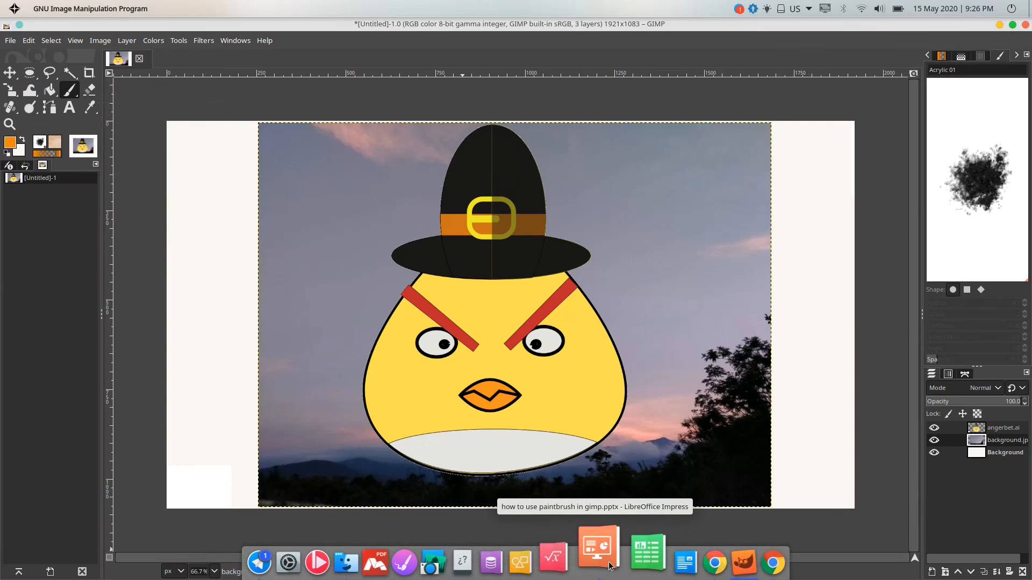
pyautogui.click(596, 559)
pyautogui.click(87, 443)
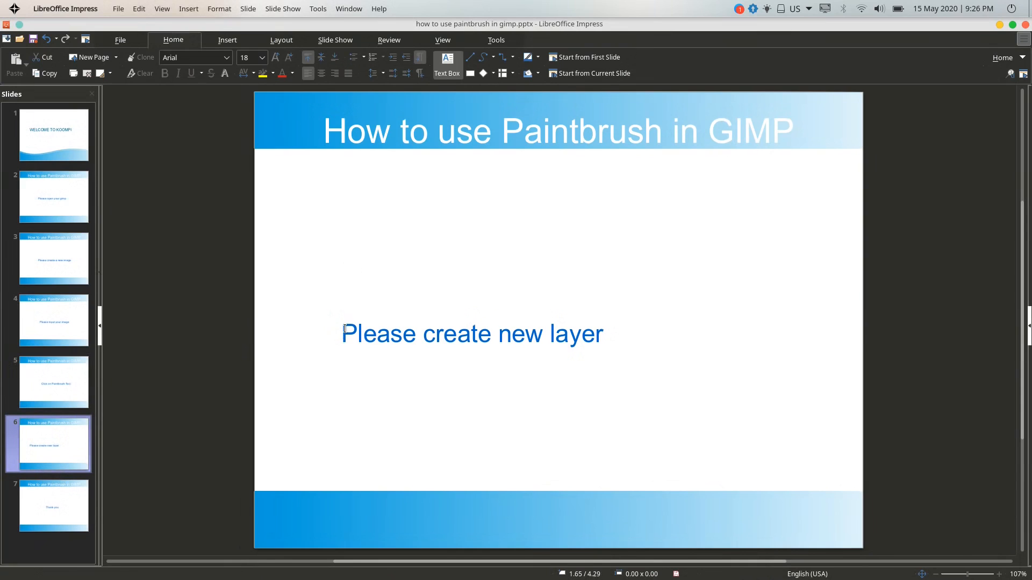
pyautogui.click(344, 329)
pyautogui.moveTo(345, 329); pyautogui.dragTo(624, 332)
pyautogui.click(622, 324)
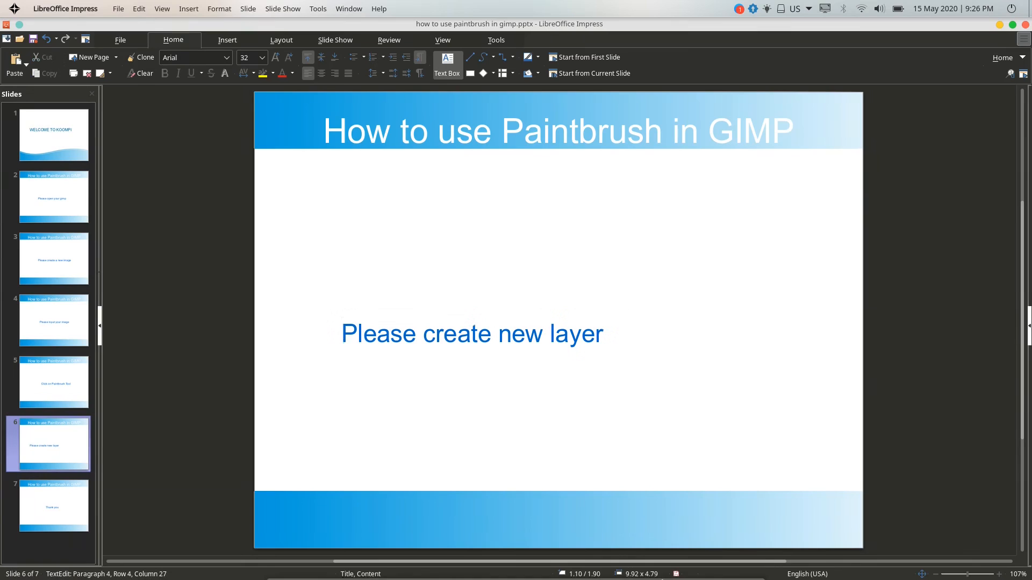
# - Switch to GIMP and create a new 1921 × 1083 px layer named GB, filled with transparency
pyautogui.click(719, 548)
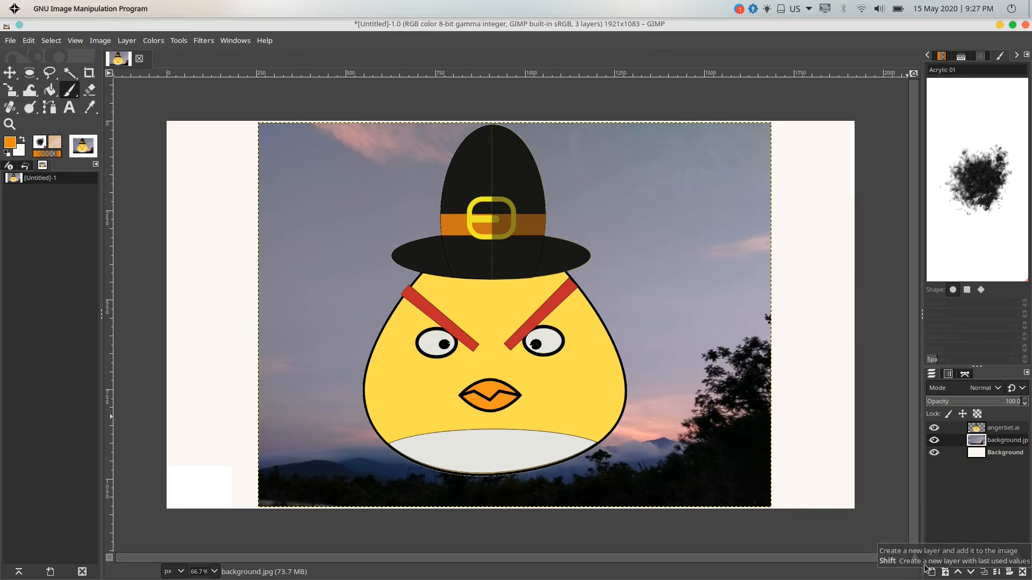
pyautogui.click(932, 573)
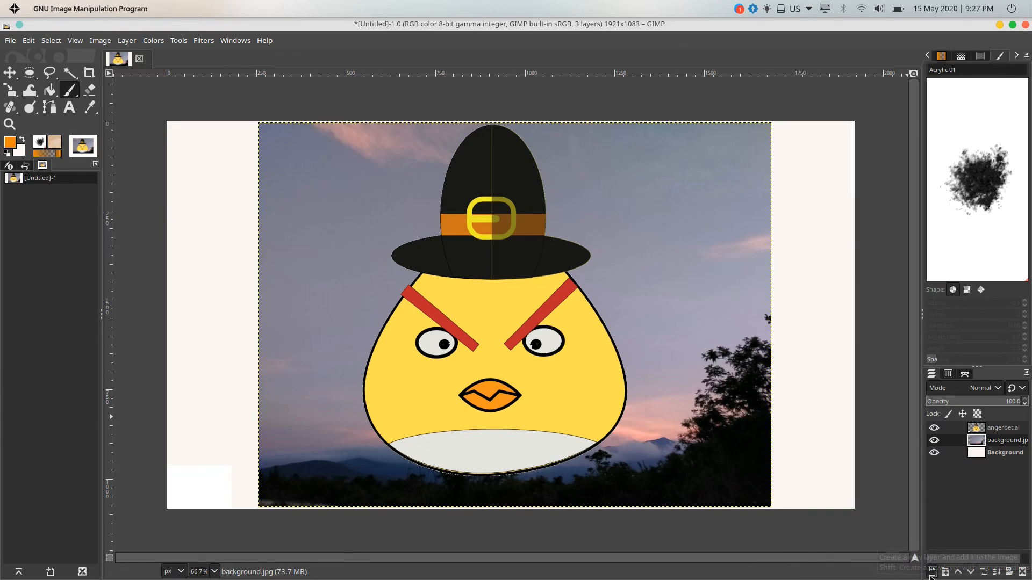
pyautogui.click(931, 575)
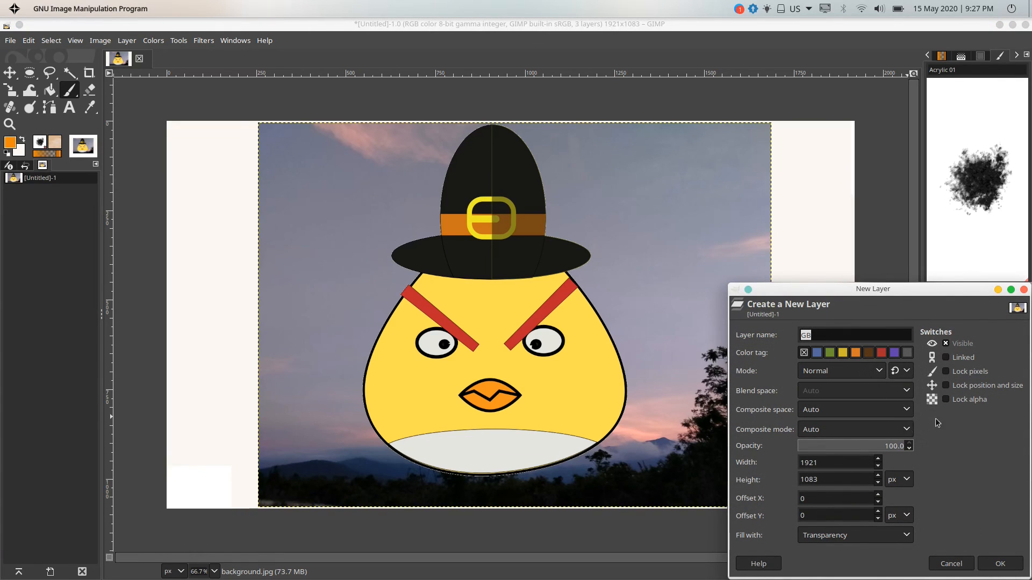
pyautogui.click(999, 564)
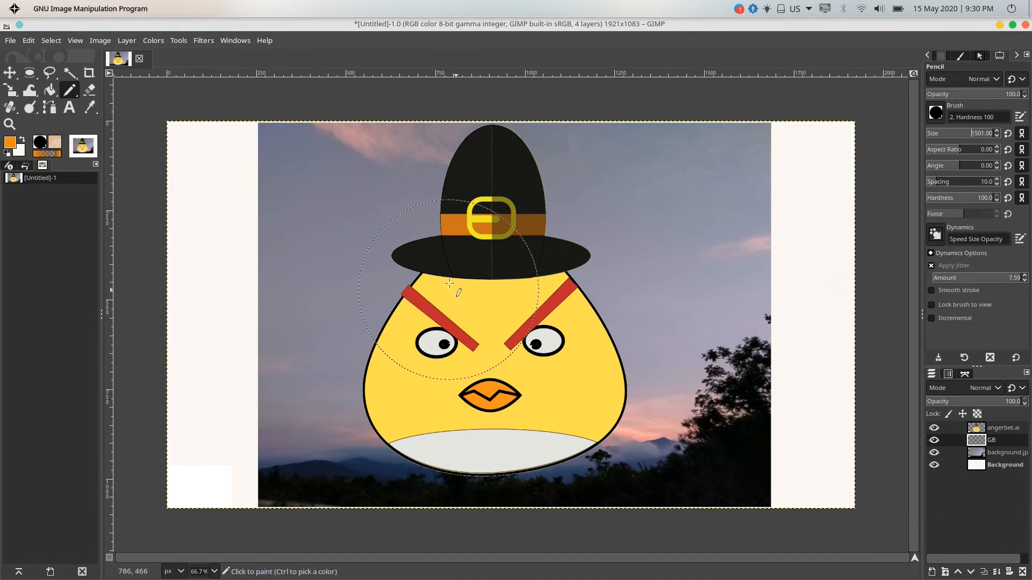
# - Stamp a large orange circle around the hat on the GB layer and raise that layer above angerbet.ai
pyautogui.click(489, 233)
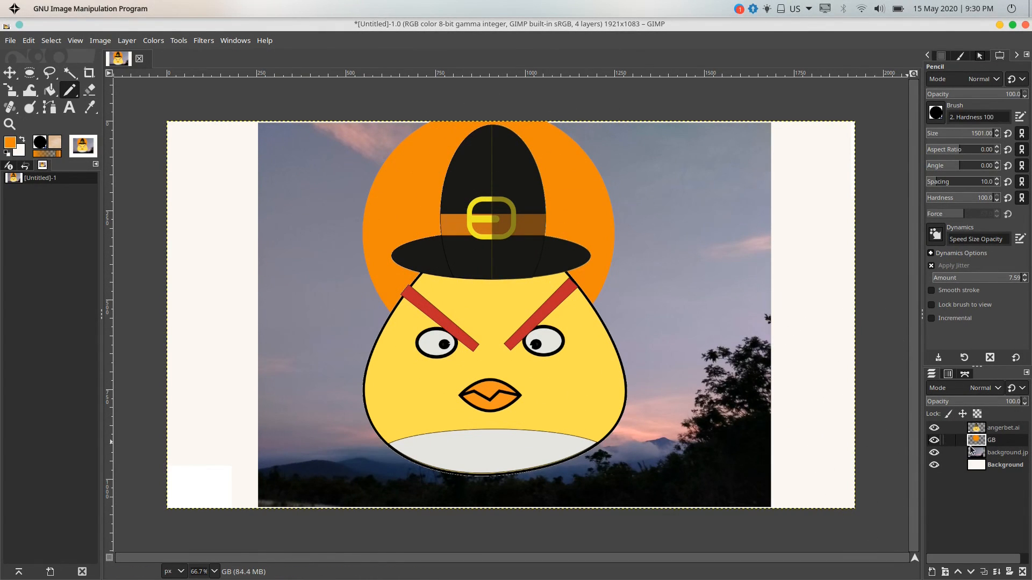
pyautogui.moveTo(978, 443); pyautogui.dragTo(976, 424)
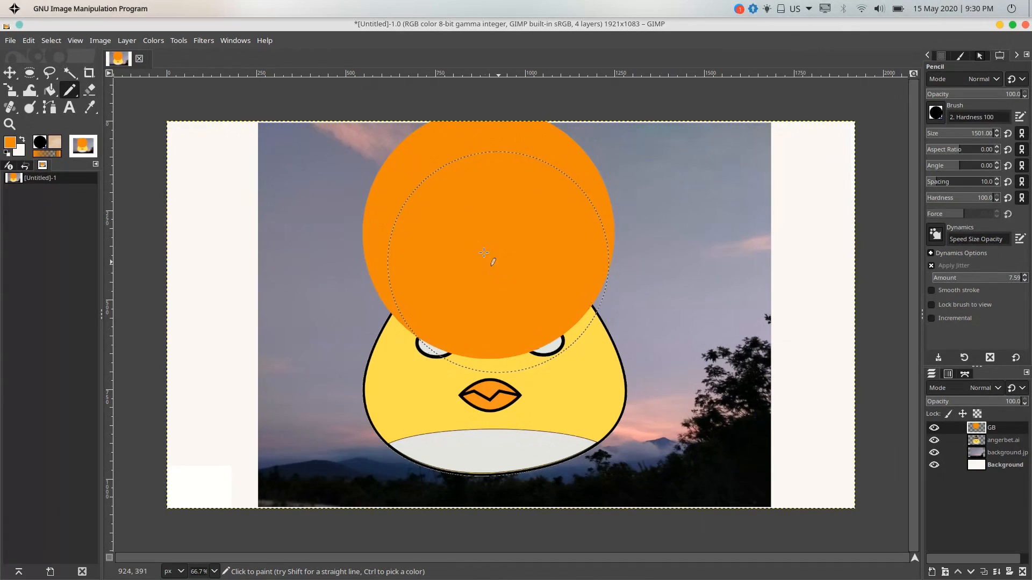
# - Swap the foreground and background colors
pyautogui.click(23, 141)
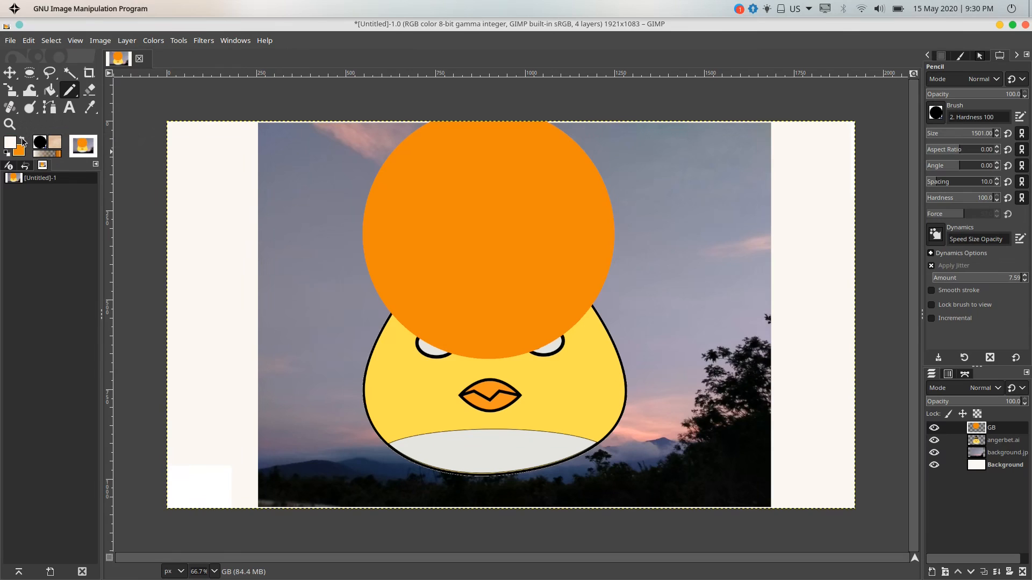
pyautogui.click(7, 144)
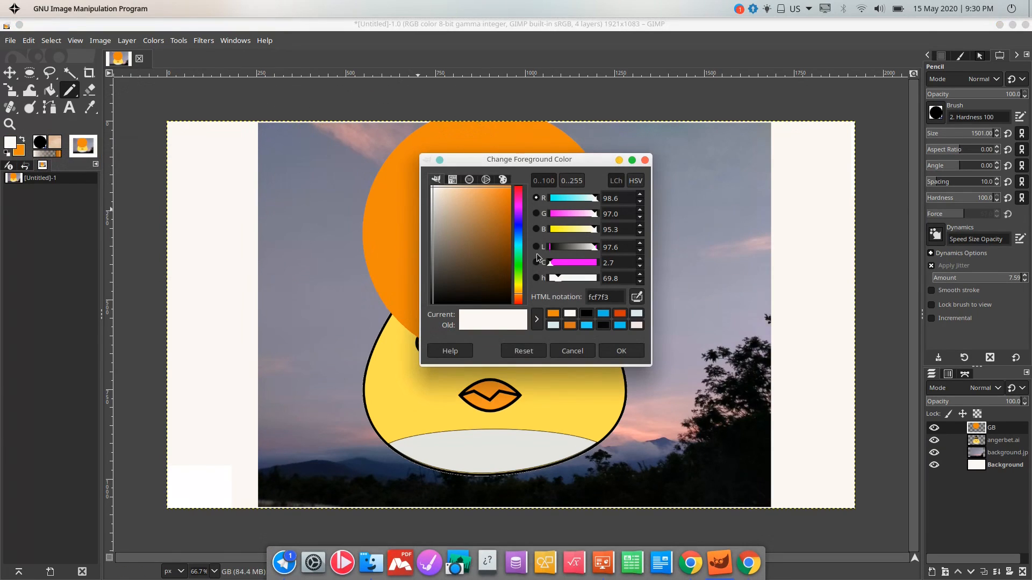
pyautogui.click(521, 258)
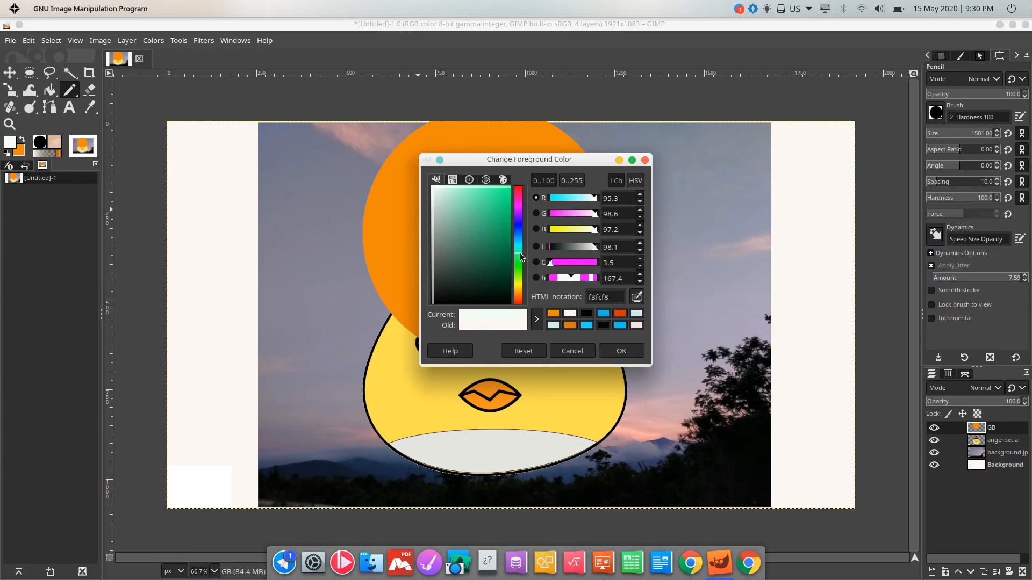
pyautogui.click(582, 356)
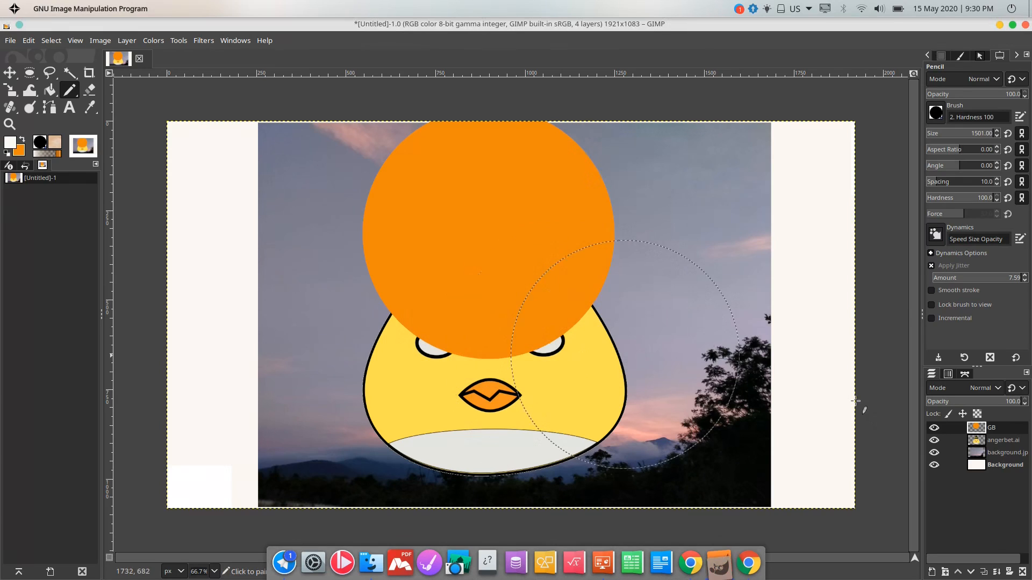
# - Create another transparent layer above the GB layer with the default new-layer settings
pyautogui.click(933, 573)
pyautogui.click(992, 570)
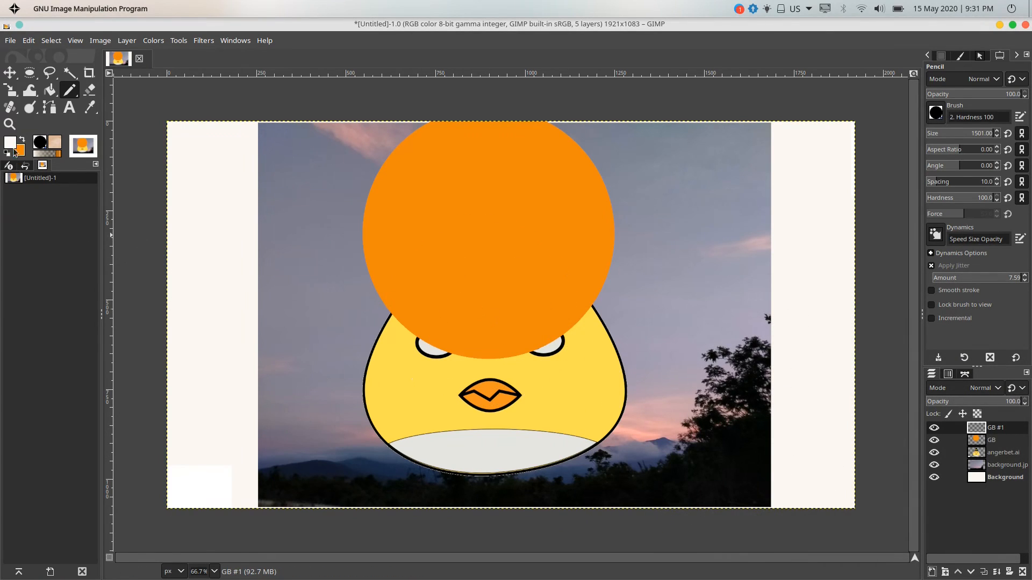
# - Set the foreground color to green (13ca61) and stamp a large circle over the trees on the new layer
pyautogui.click(12, 142)
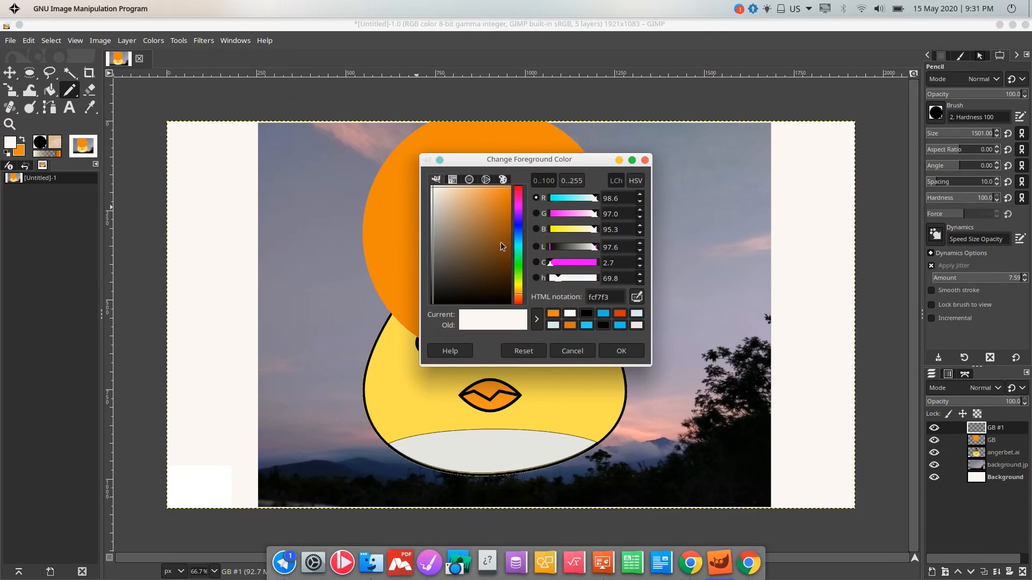
pyautogui.click(519, 257)
pyautogui.click(504, 210)
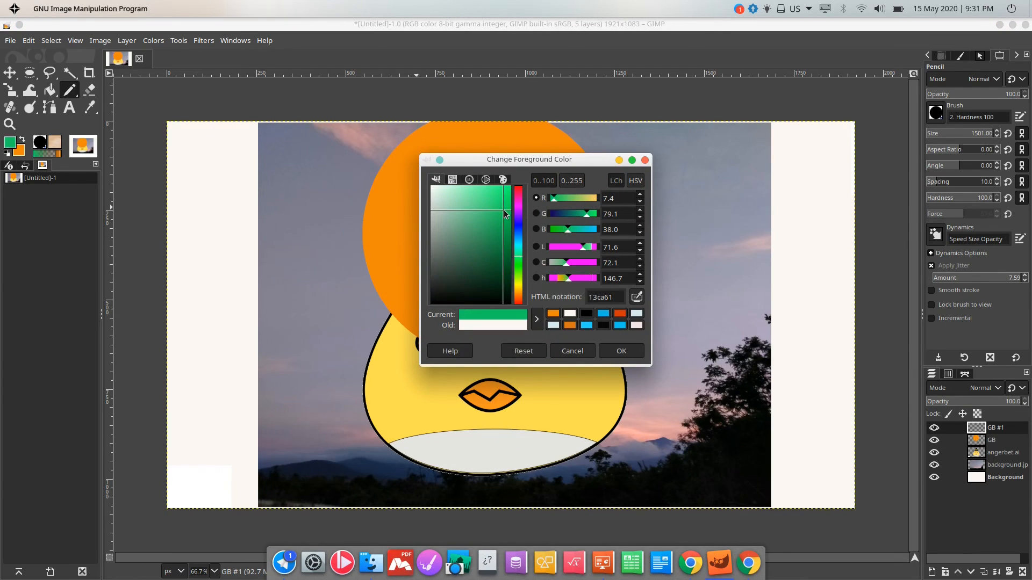
pyautogui.click(621, 352)
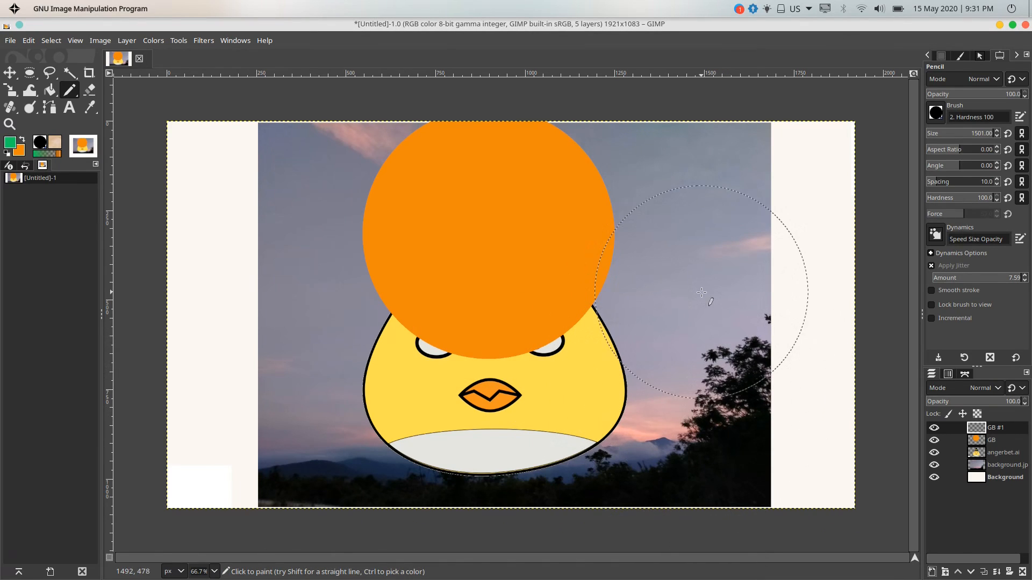
pyautogui.click(703, 373)
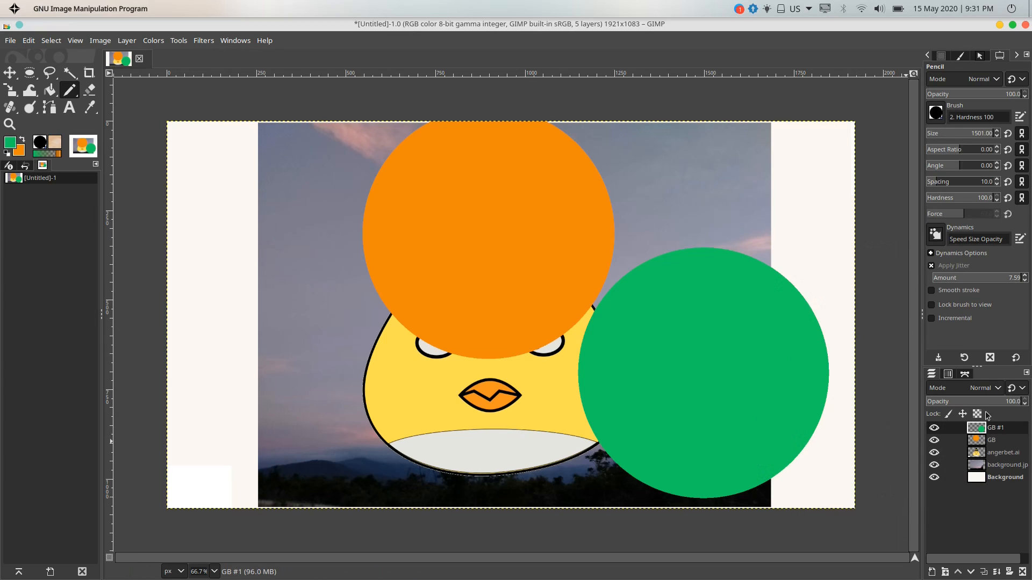
# - Lower the opacity of the green circle's layer to 20.3
pyautogui.moveTo(981, 404); pyautogui.dragTo(965, 399)
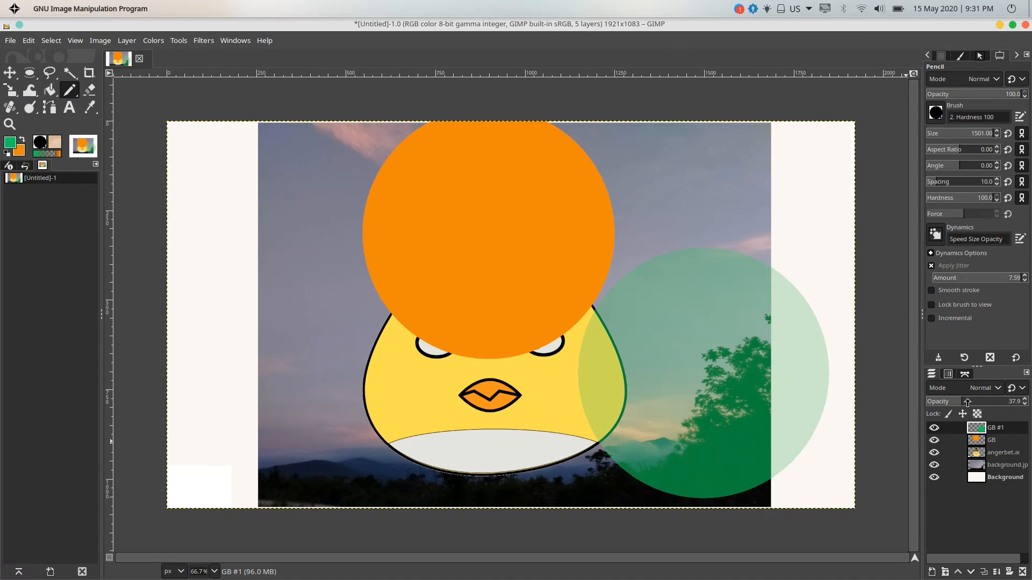
pyautogui.moveTo(965, 402); pyautogui.dragTo(941, 415)
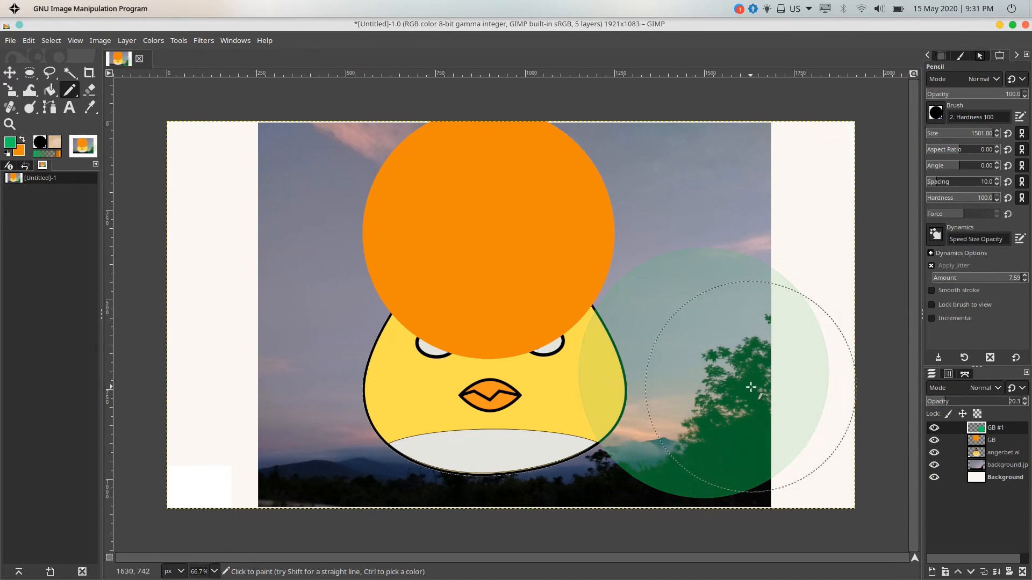
# - Move the green circle's layer slightly down and to the left with the Move tool
pyautogui.click(10, 73)
pyautogui.moveTo(611, 371); pyautogui.dragTo(614, 401)
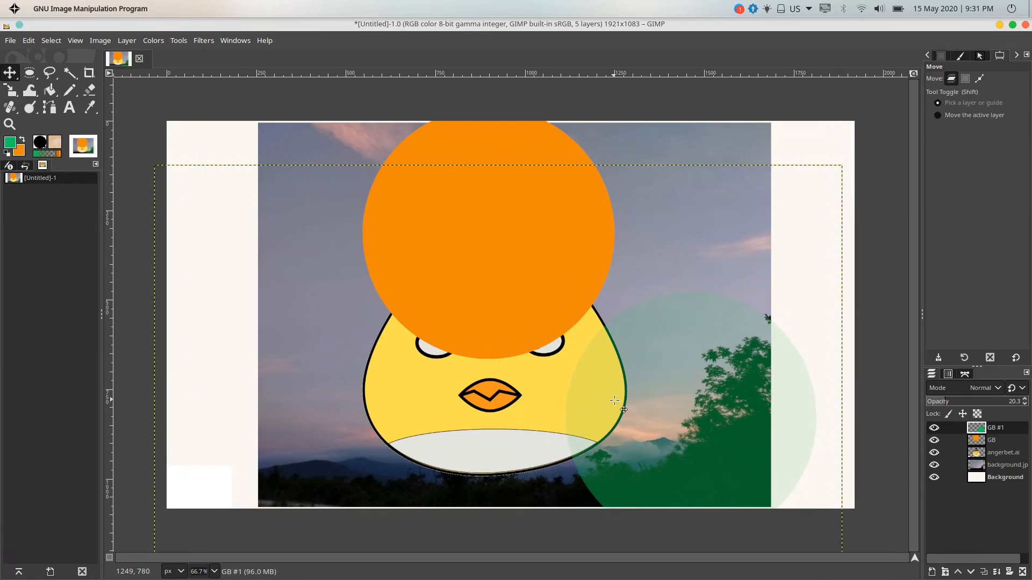
# - Move the orange circle to the canvas's upper-left corner, select the GB layer, and bring the circle back over the hat
pyautogui.moveTo(510, 266); pyautogui.dragTo(255, 220)
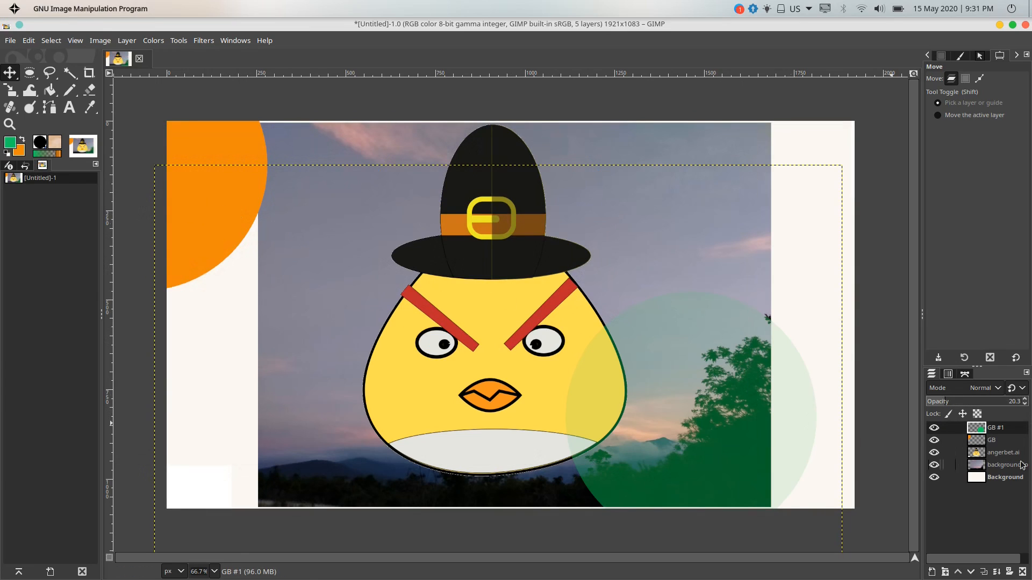
pyautogui.click(977, 444)
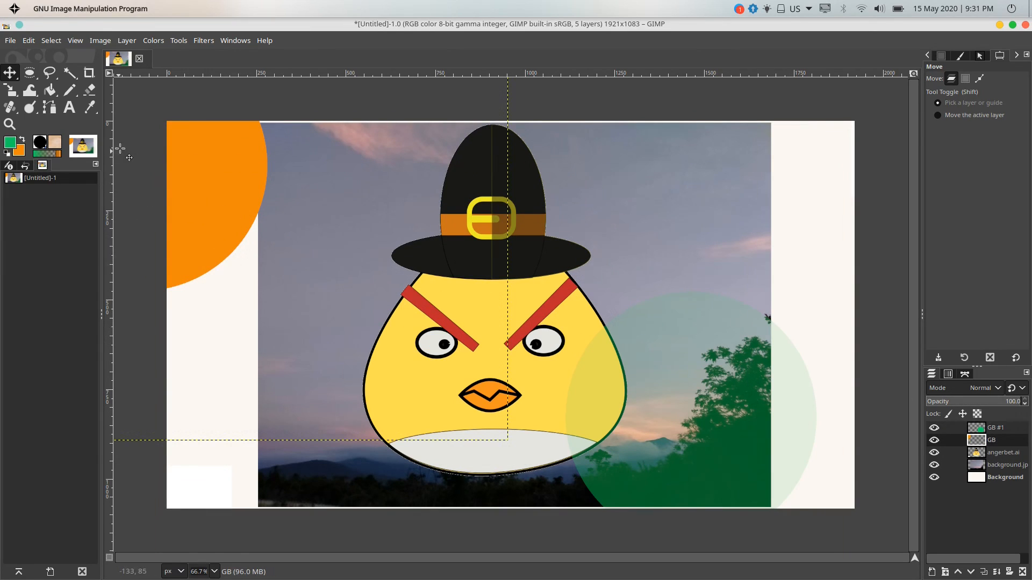
pyautogui.moveTo(212, 176); pyautogui.dragTo(599, 235)
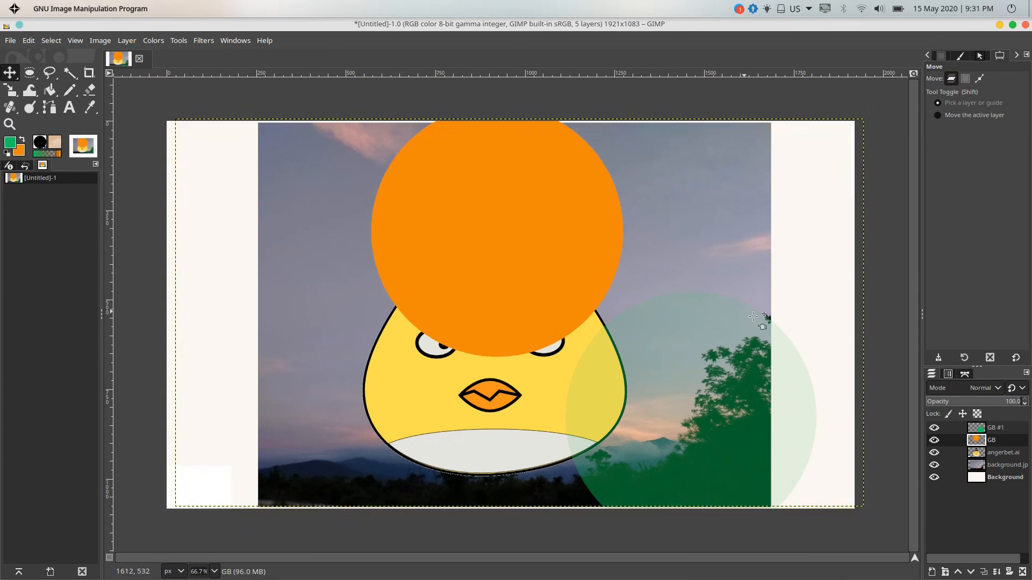
# - Lower the GB layer's opacity to 18.6 so the hat shows through the orange circle
pyautogui.click(981, 402)
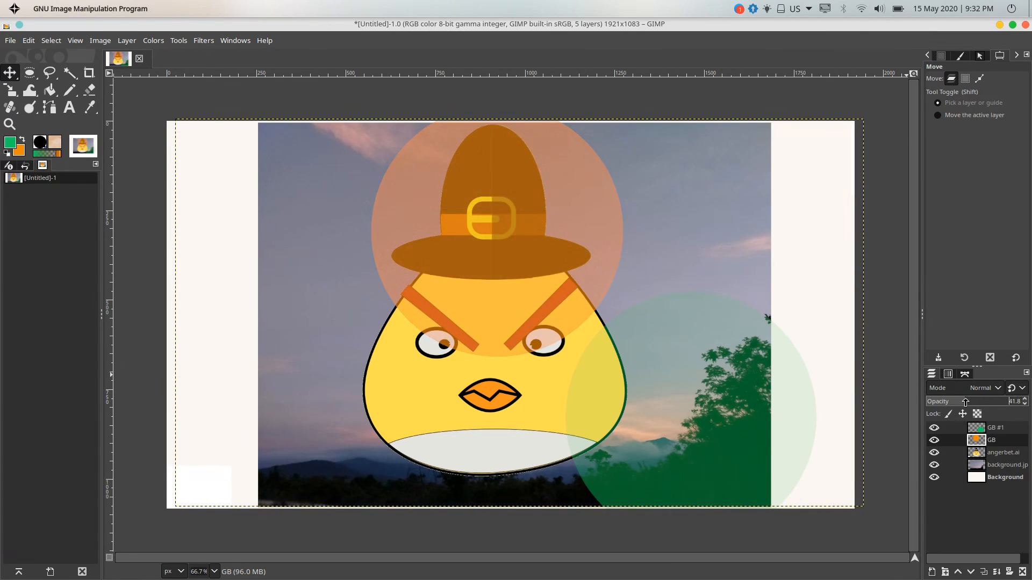
pyautogui.moveTo(955, 403); pyautogui.dragTo(953, 402)
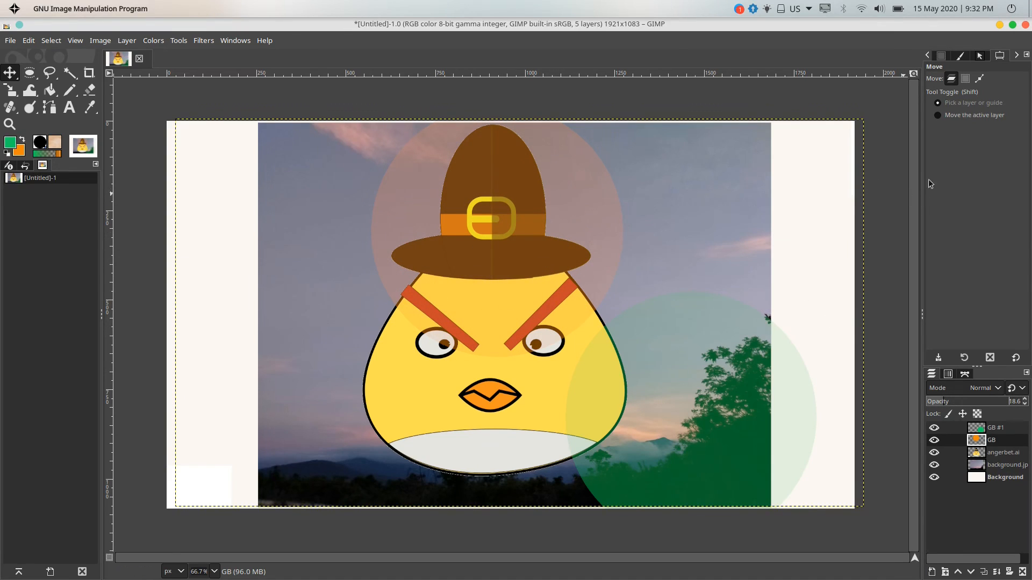
# - Activate the Pencil tool and try brush sizes of 800 and 545, finishing with 894
pyautogui.press('n')
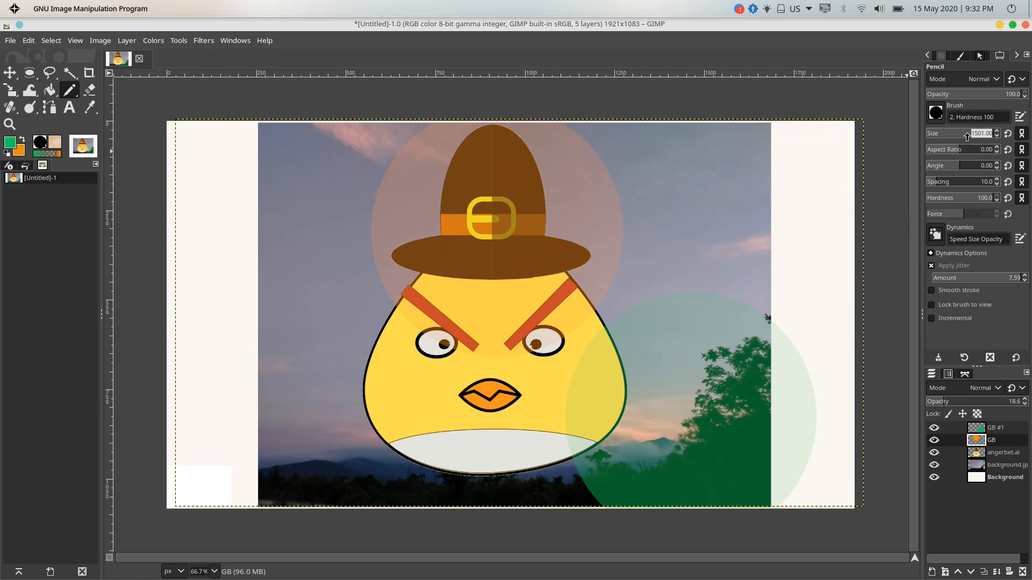
pyautogui.write('805')
pyautogui.press('Return')
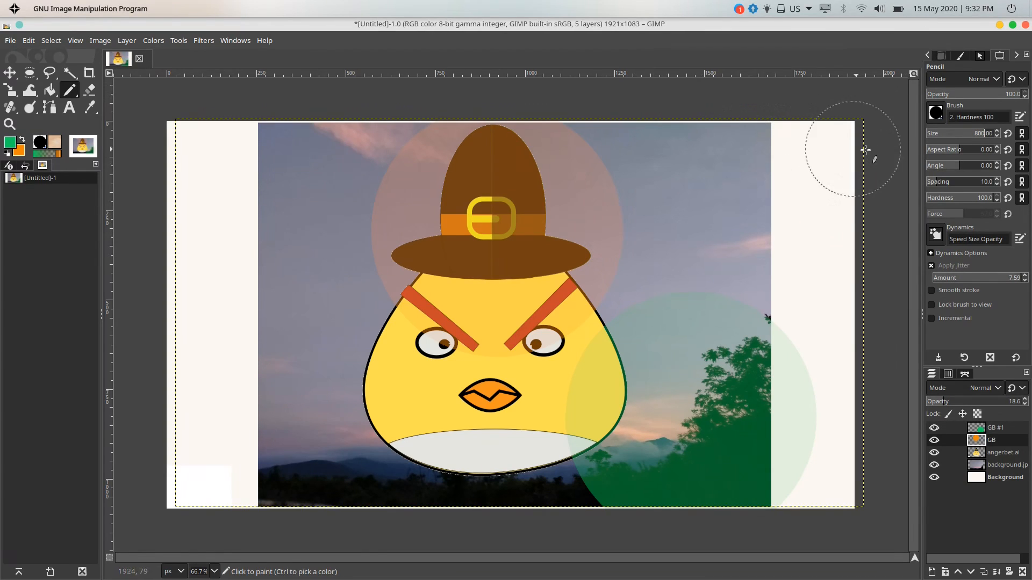
pyautogui.click(947, 136)
pyautogui.click(995, 132)
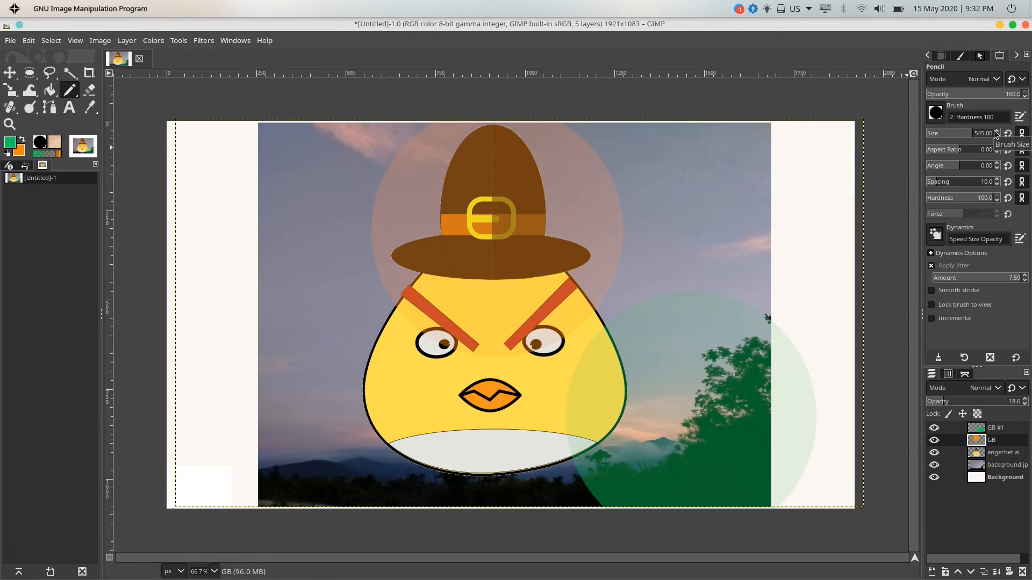
pyautogui.click(989, 132)
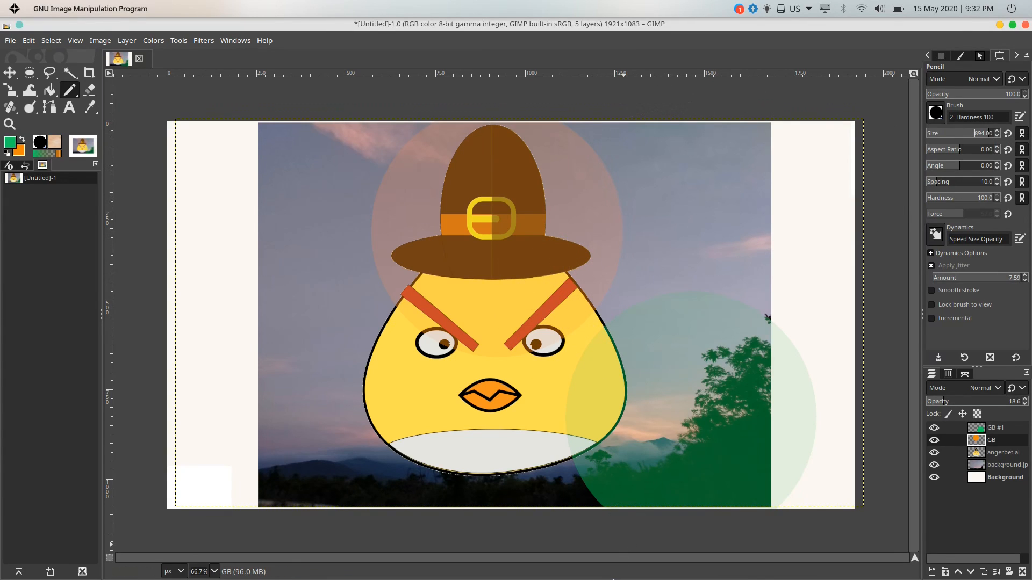
# - Switch to the Impress presentation and show slide 7, "Thank you"
pyautogui.moveTo(639, 574)
pyautogui.click(600, 561)
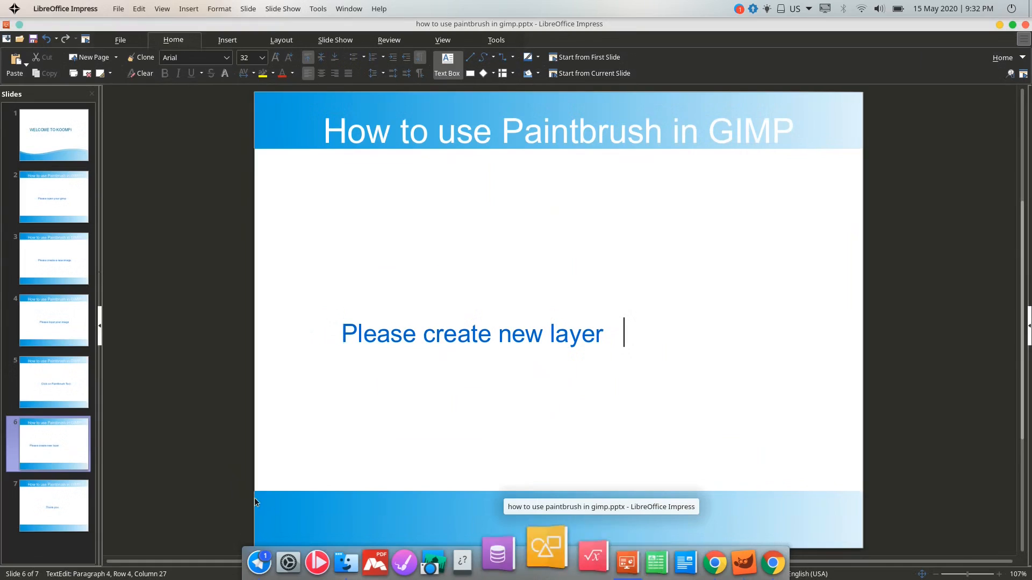
pyautogui.click(28, 516)
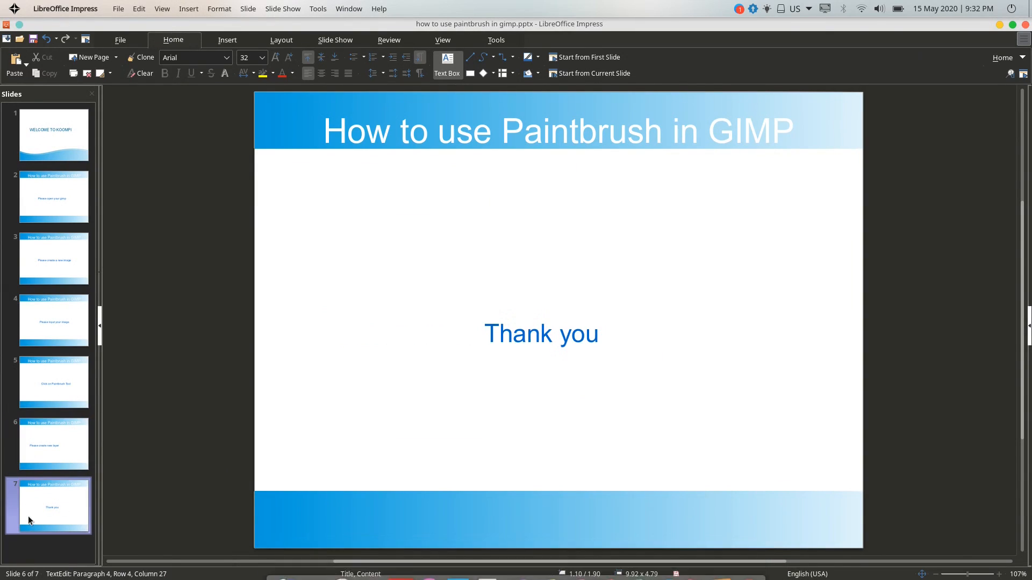